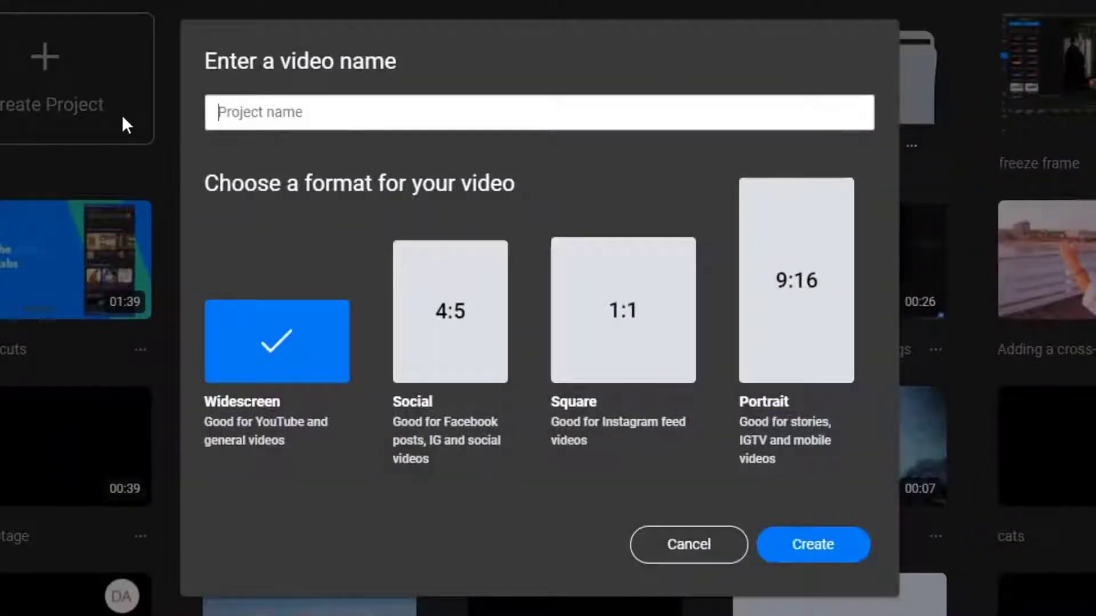
Name the new widescreen project 'How to add and customize overlays'.
type("How to ad")
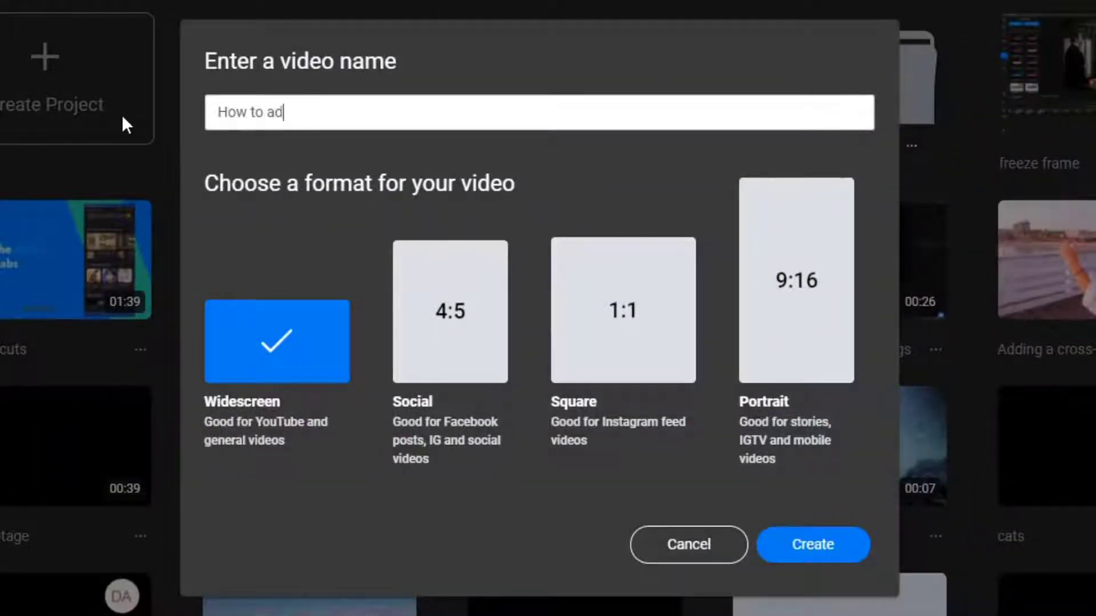
type("d and customize ")
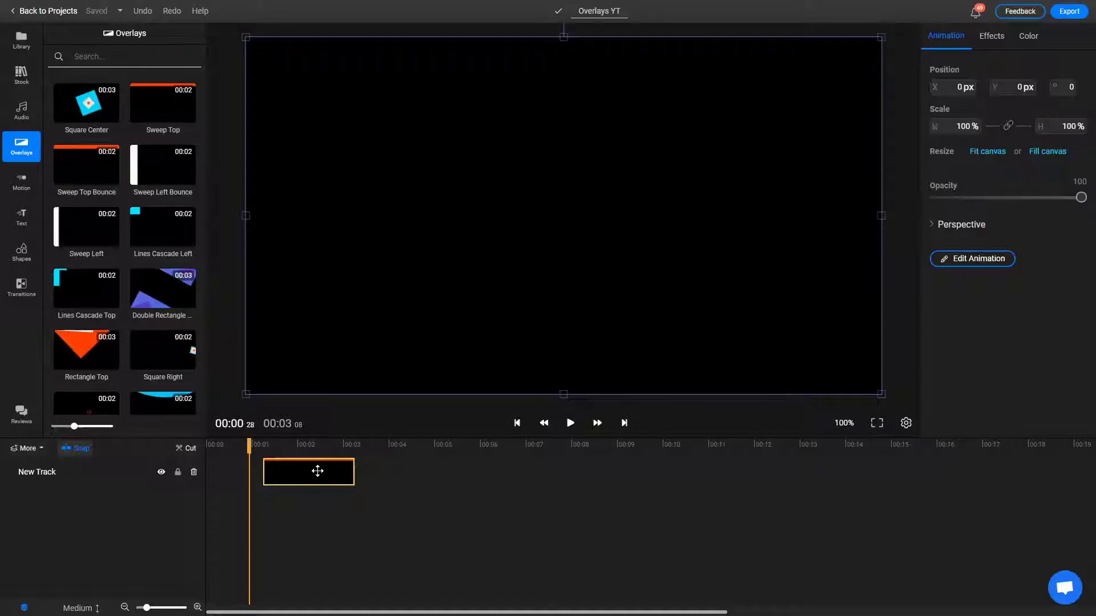
Open the overlay's animation editor and recolour its orange bottom band red (#D0021B).
left_click(318, 471)
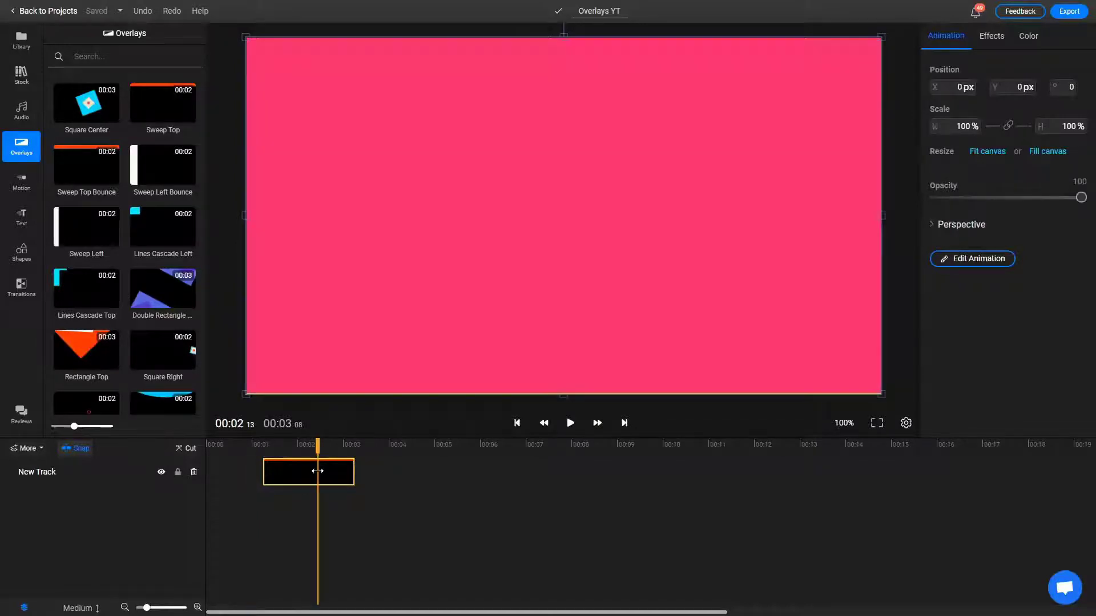
left_click(955, 272)
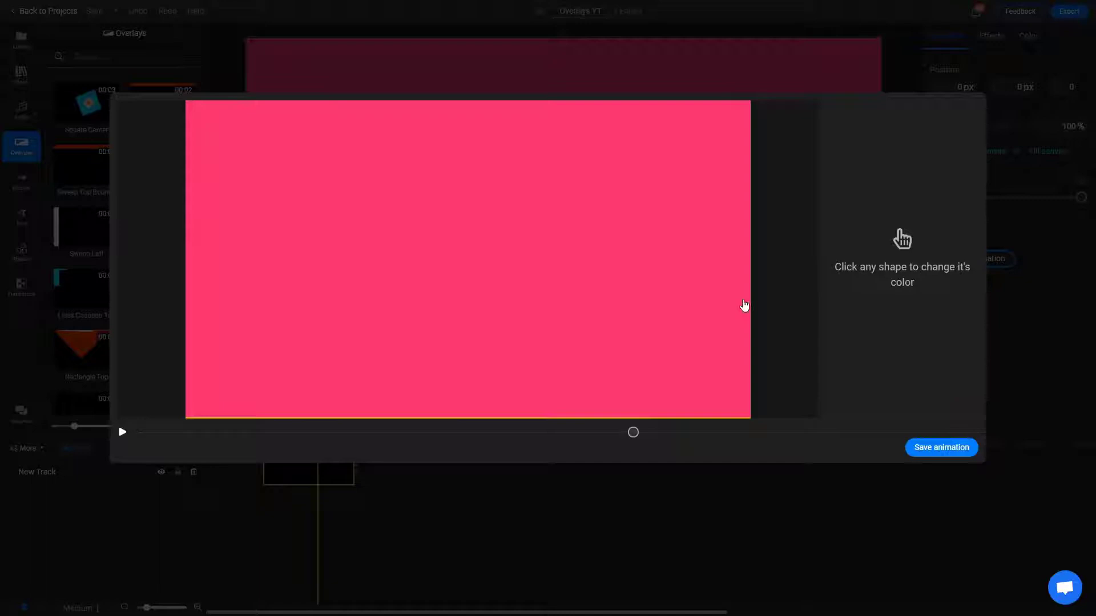
left_click_drag(633, 432, 303, 438)
left_click(406, 364)
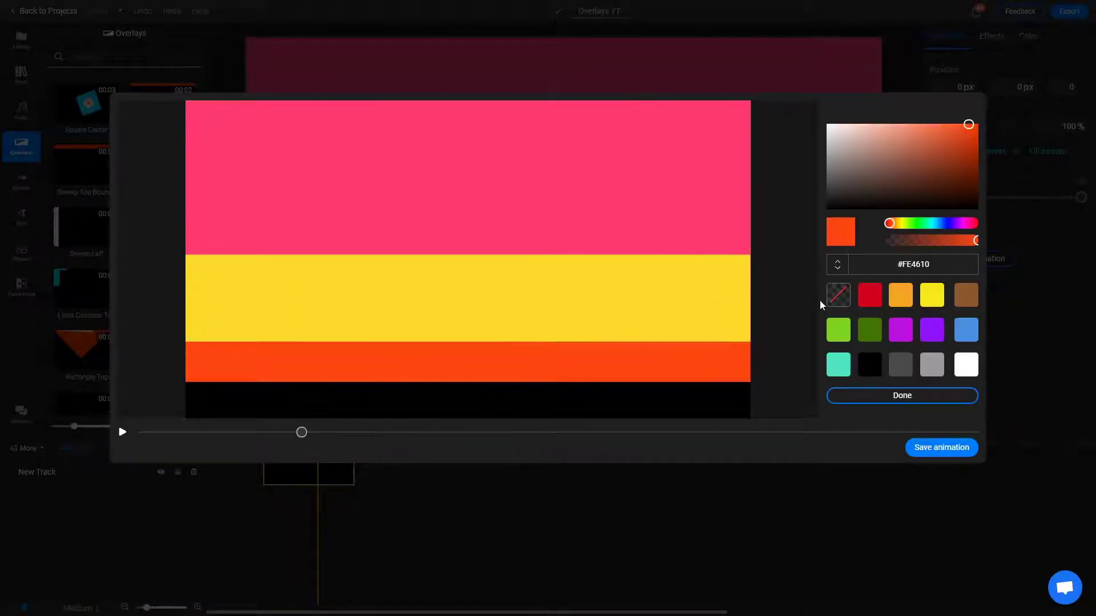
left_click(869, 295)
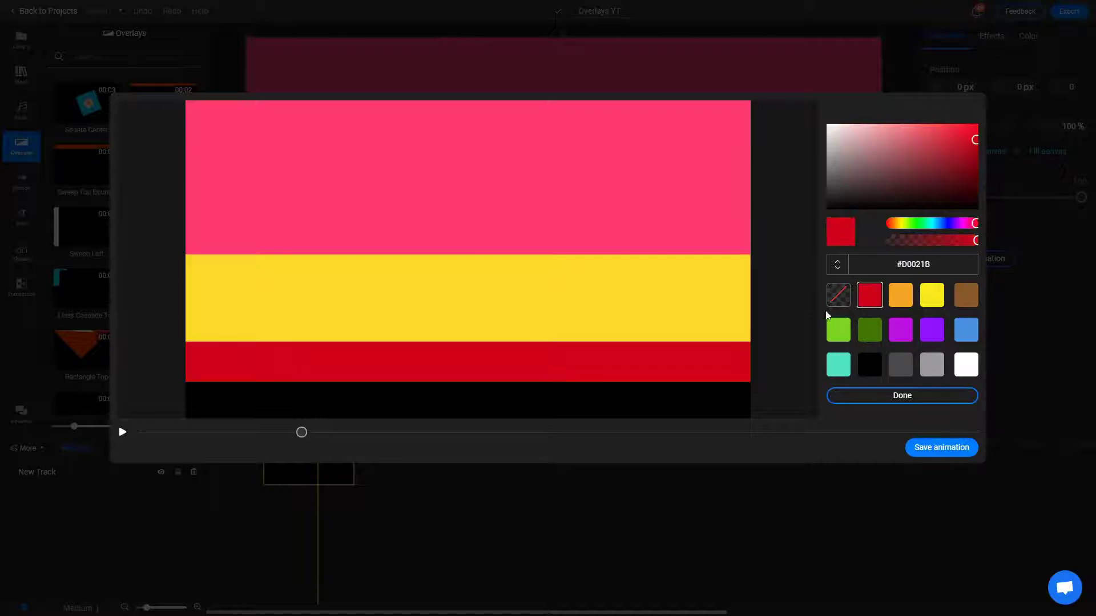
left_click(702, 303)
Turn the pink top band blue (#3A57FD) and save the animation.
left_click(710, 222)
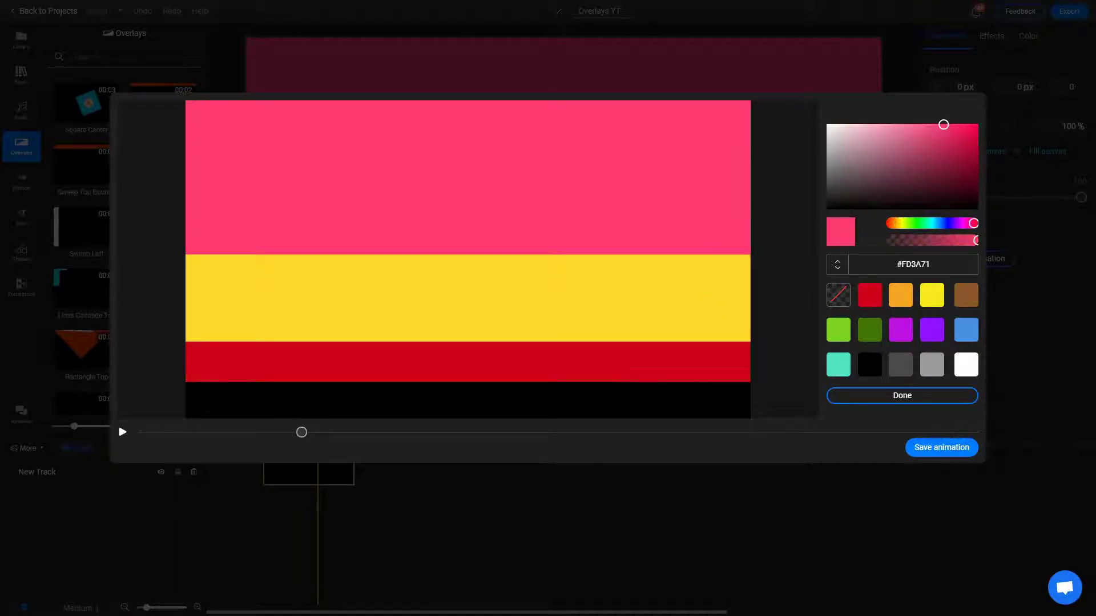
left_click(946, 225)
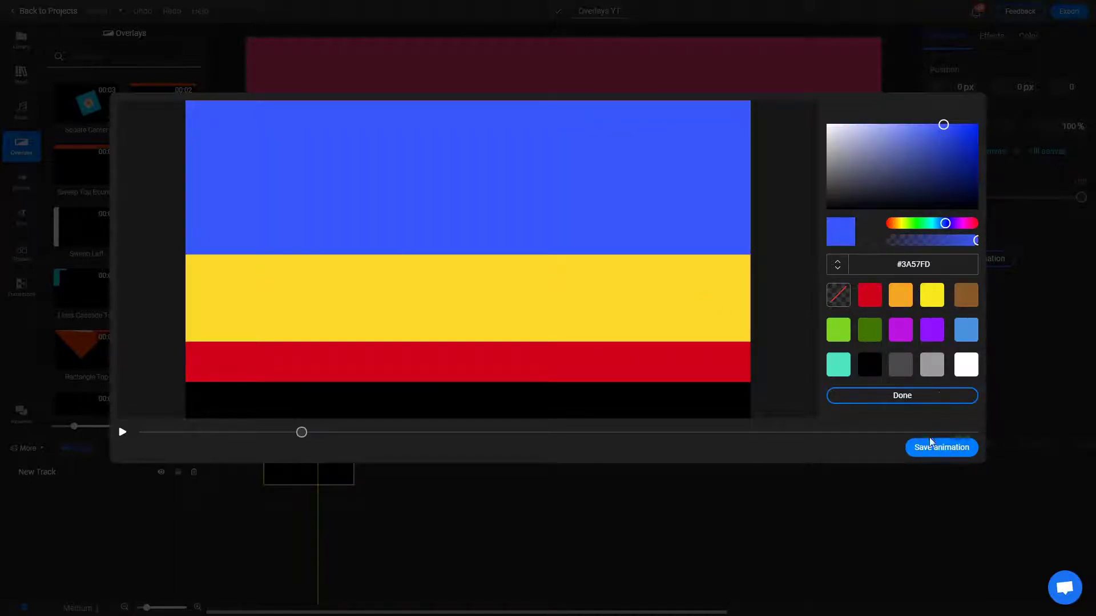
left_click(919, 401)
left_click(942, 448)
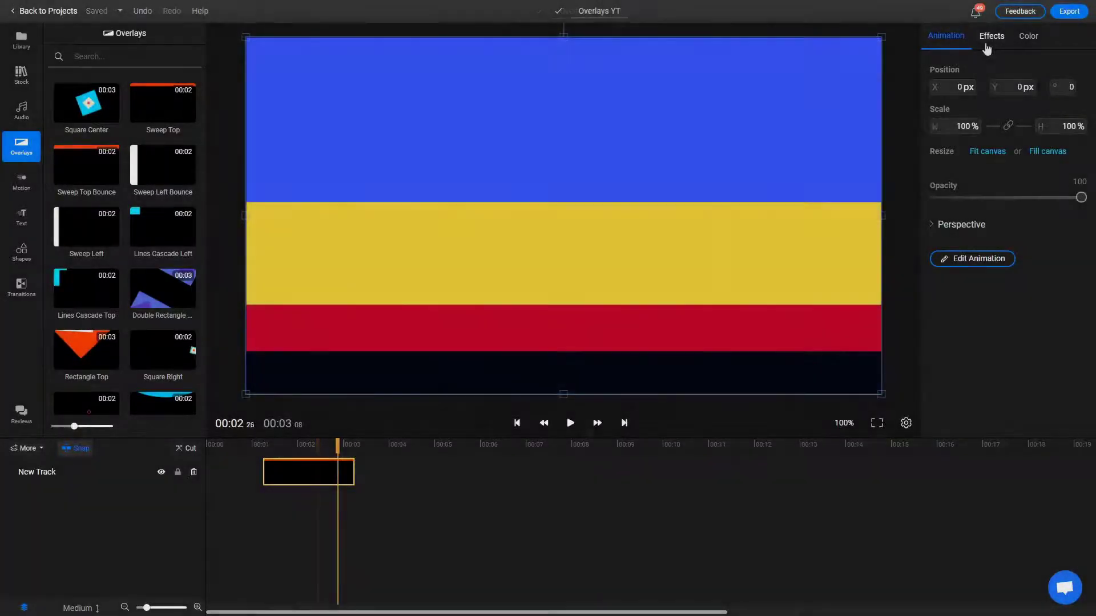
Apply the Ripple effect to the overlay after trying Fisheye and Glitch.
left_click(991, 36)
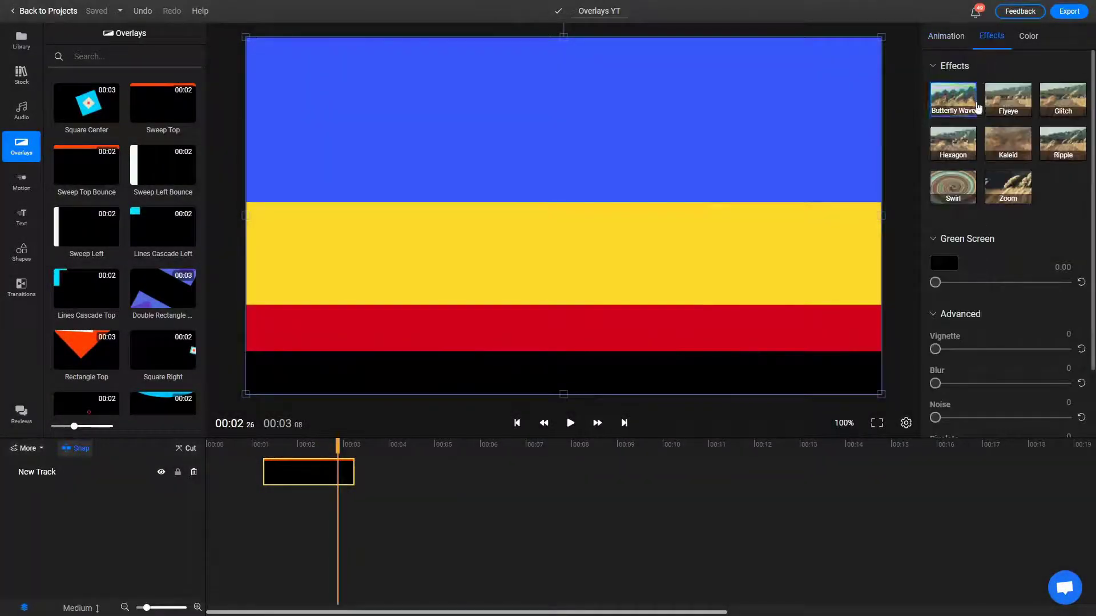
left_click(995, 107)
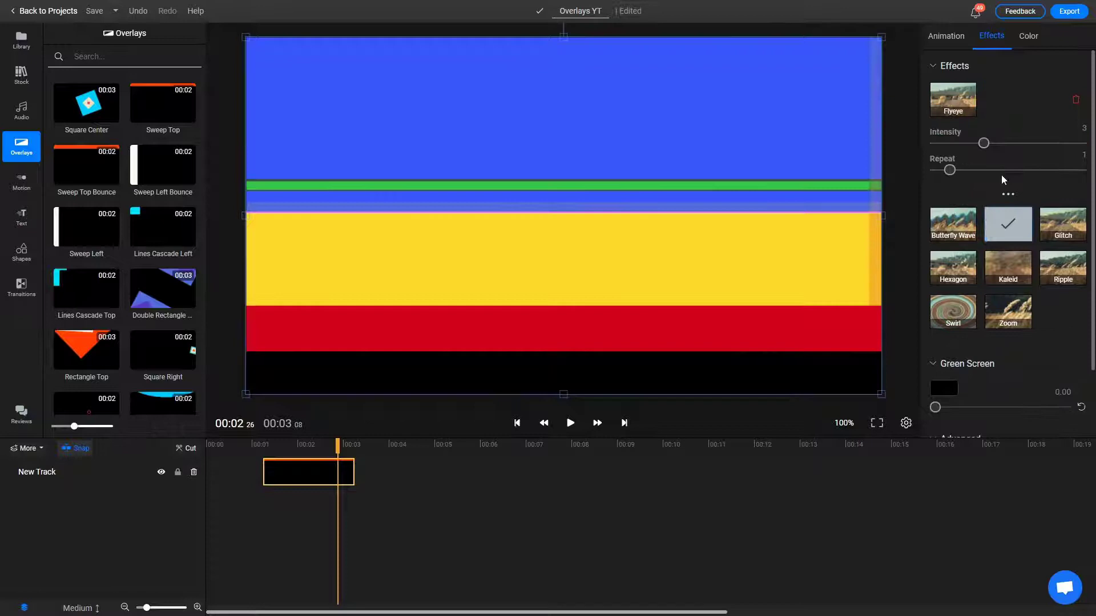
left_click(1059, 227)
left_click(1053, 260)
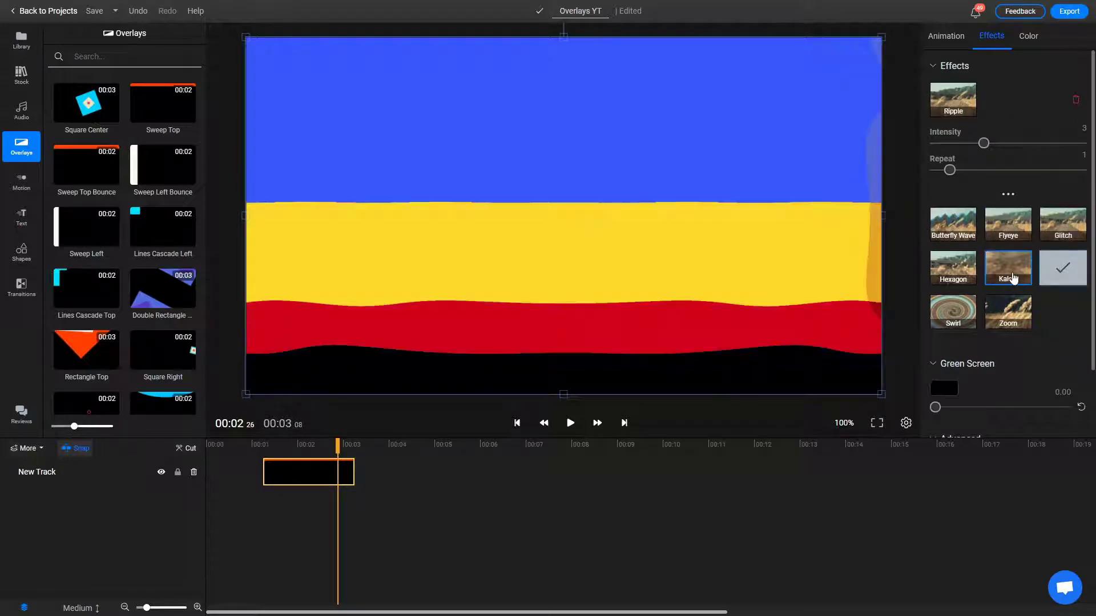
Apply the Sharpen colour filter after trying Sepia and Technicolor.
left_click(1028, 36)
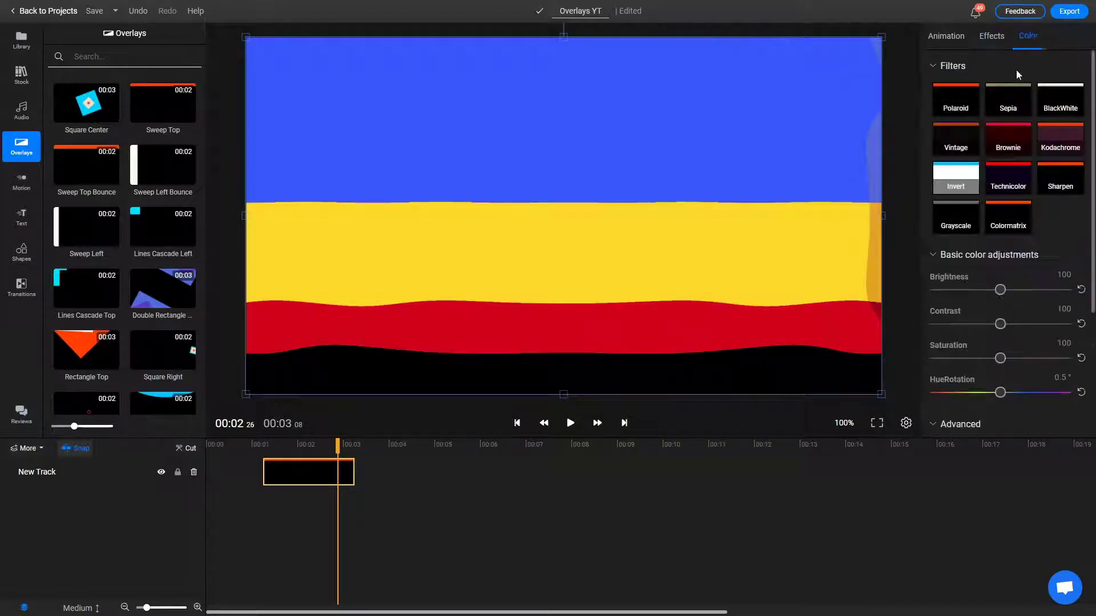
left_click(1008, 103)
left_click(1009, 179)
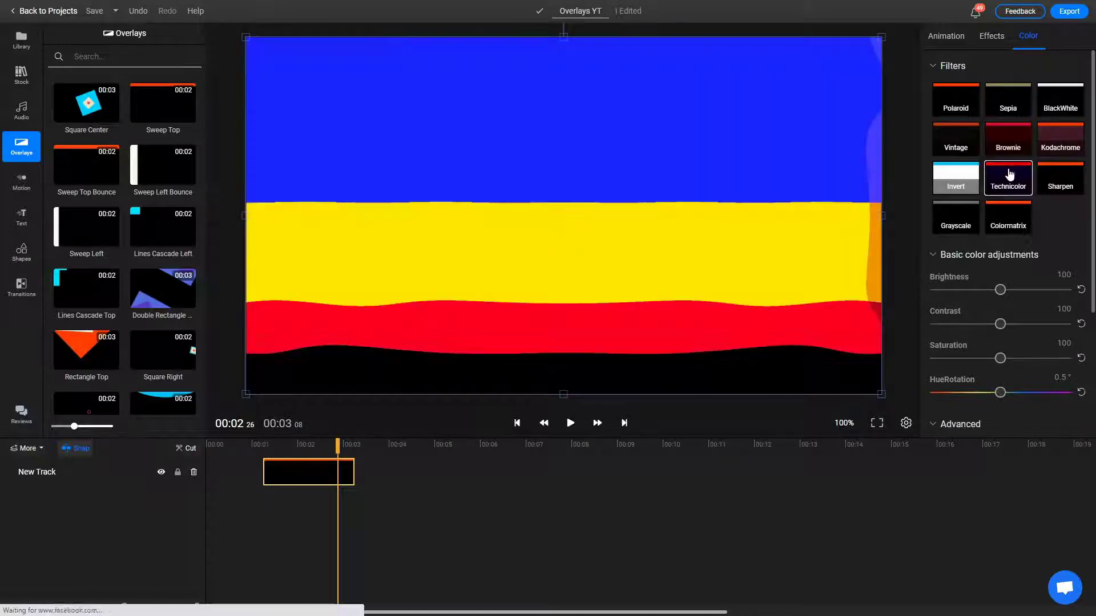
left_click(1045, 182)
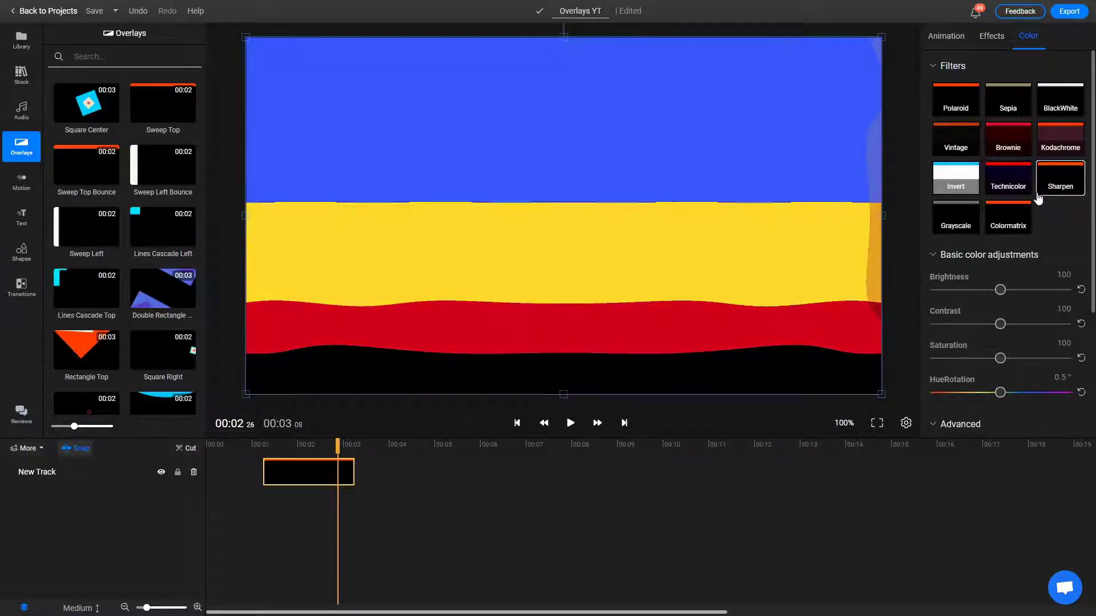
scroll(1013, 215, "down", 4)
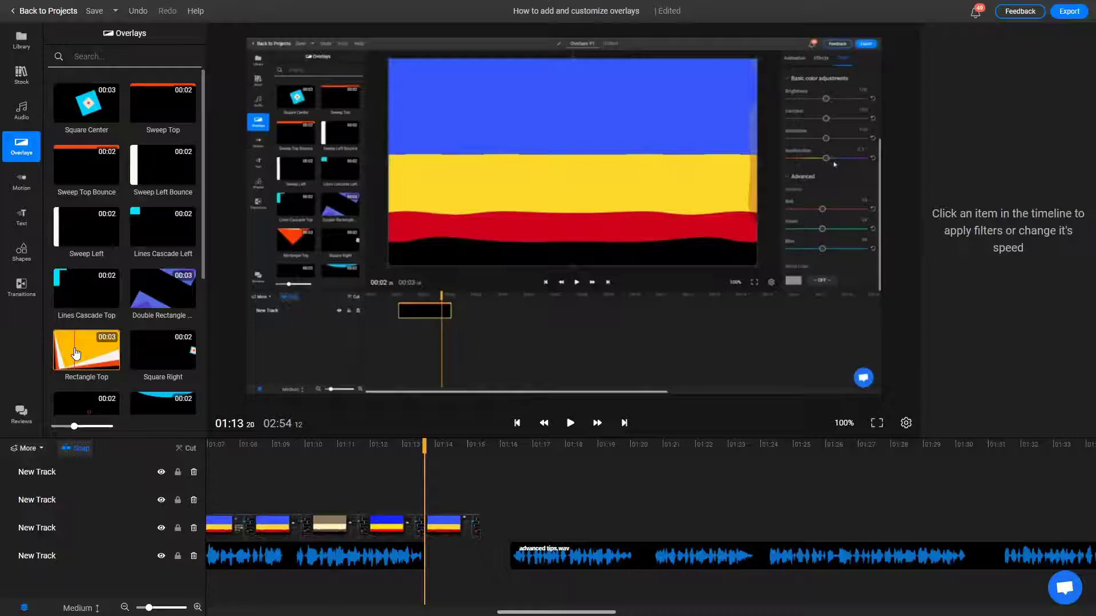
Add the Rectangle Top overlay to the second track and set its orange shape to #0079FF.
left_click_drag(76, 353, 432, 498)
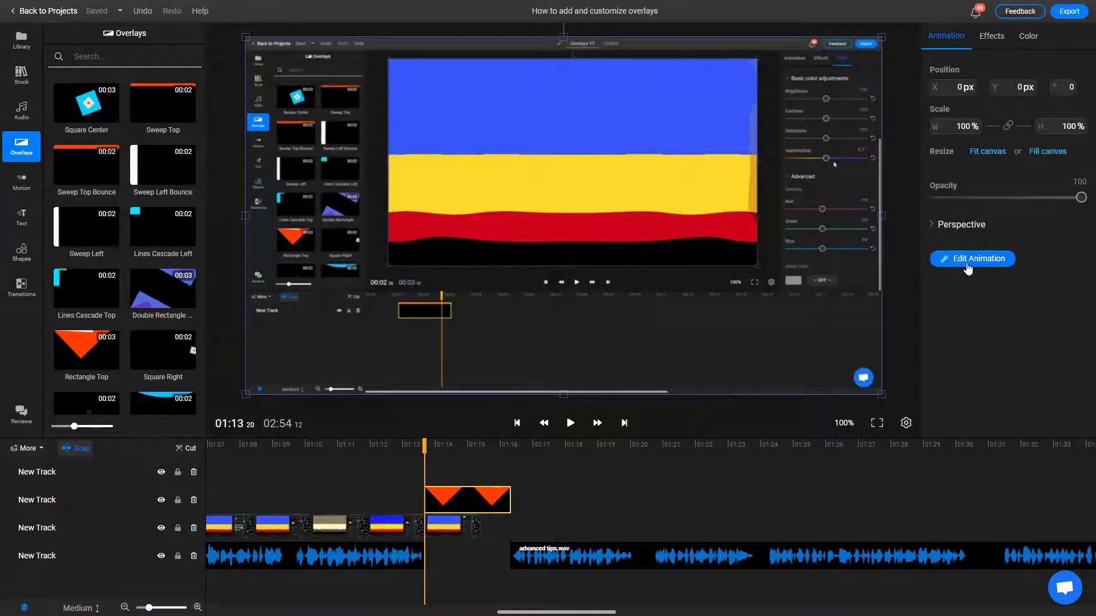
left_click(965, 265)
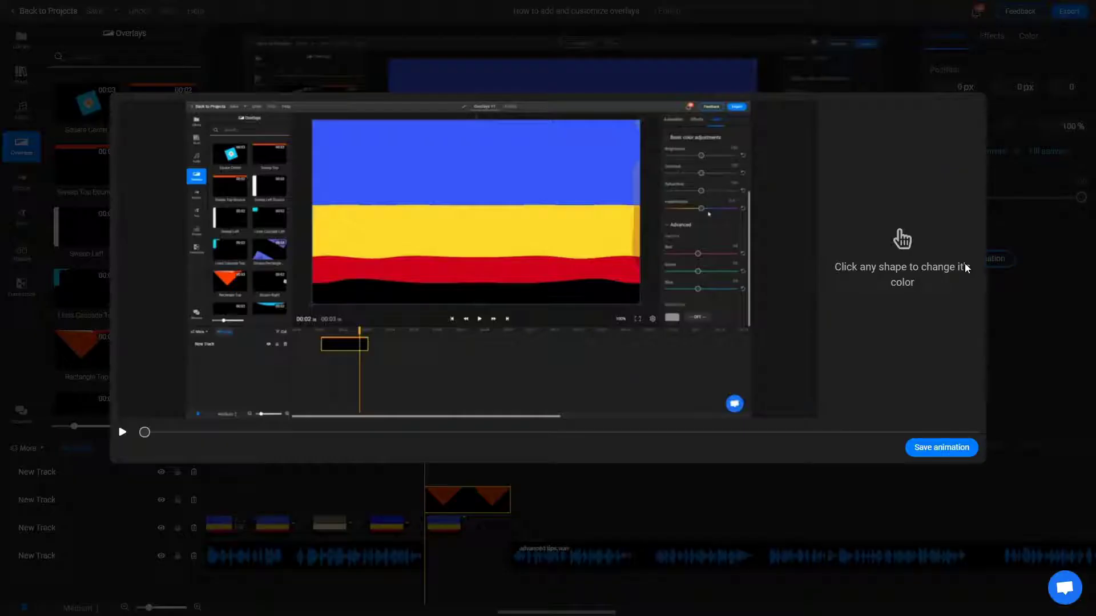
left_click(327, 432)
left_click(591, 363)
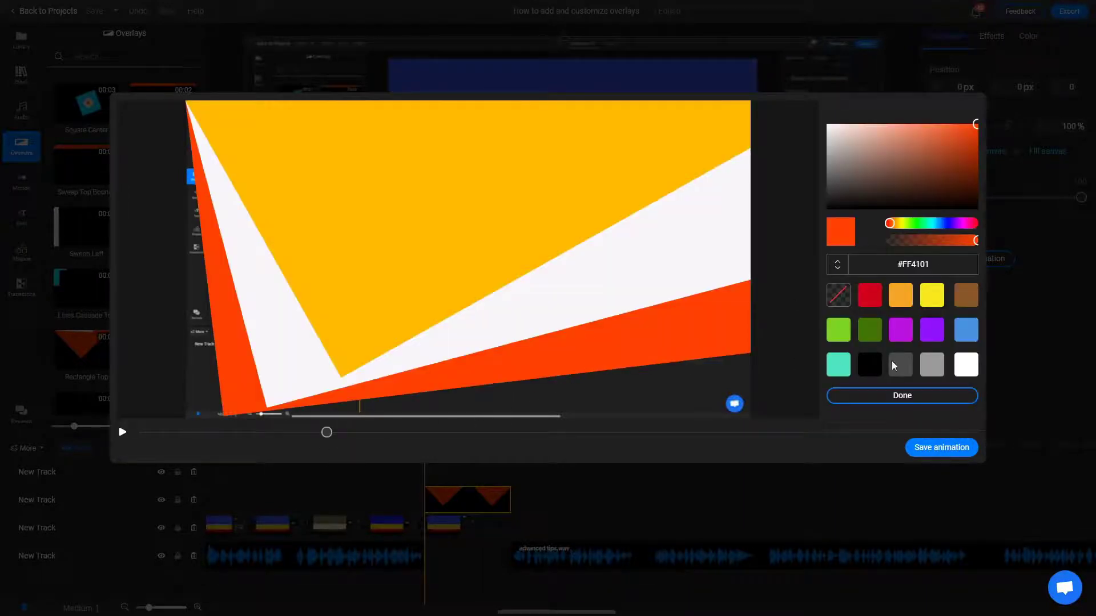
left_click(970, 371)
left_click(903, 264)
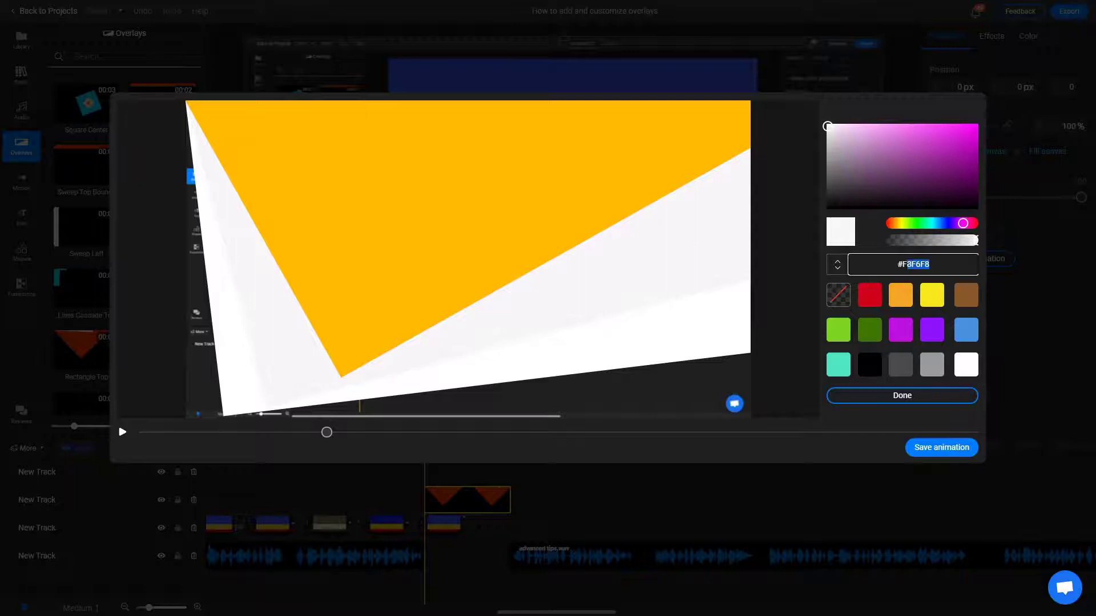
type("#0079FF")
Make the yellow shape white and save the recoloured animation.
left_click(540, 212)
left_click(965, 365)
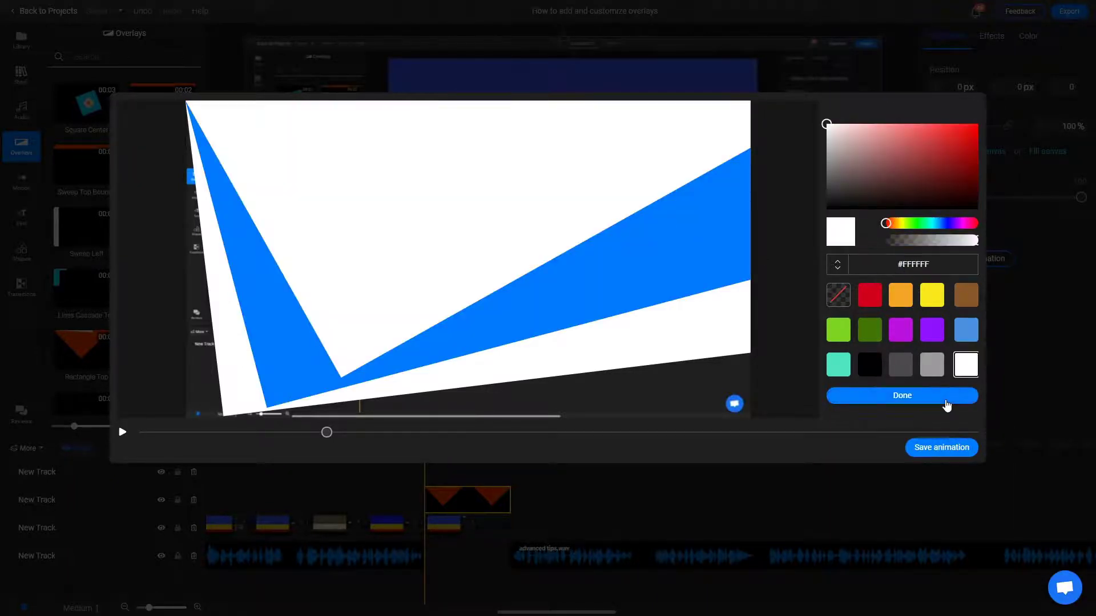
left_click(946, 400)
left_click(968, 450)
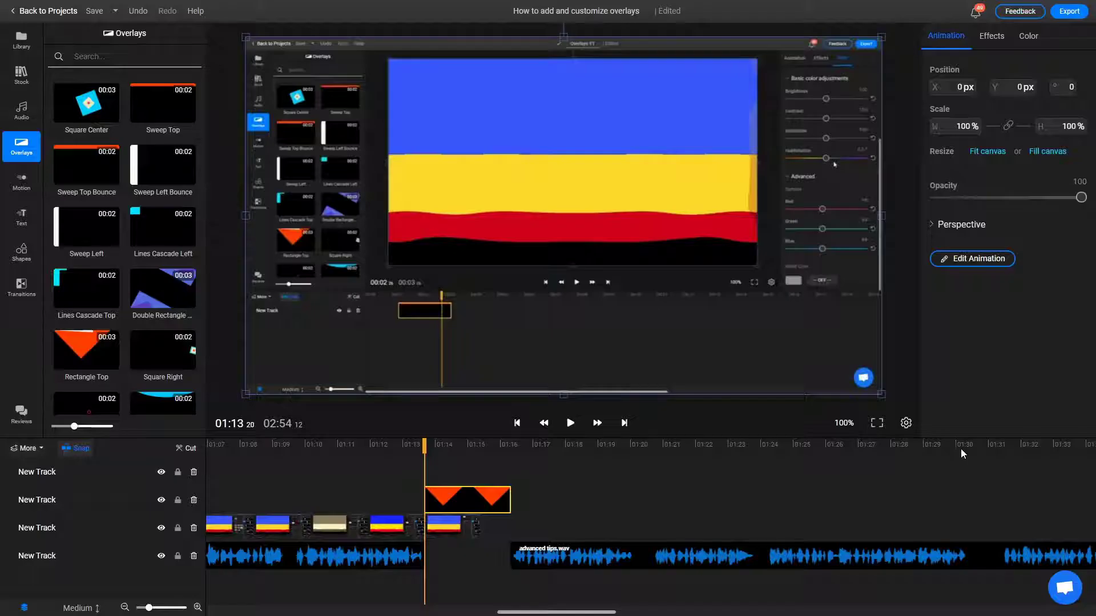
Paste a copy of the Rectangle Top clip at 01:18 onto the same overlay track.
left_click(490, 499)
left_click(594, 503)
key("ctrl+v")
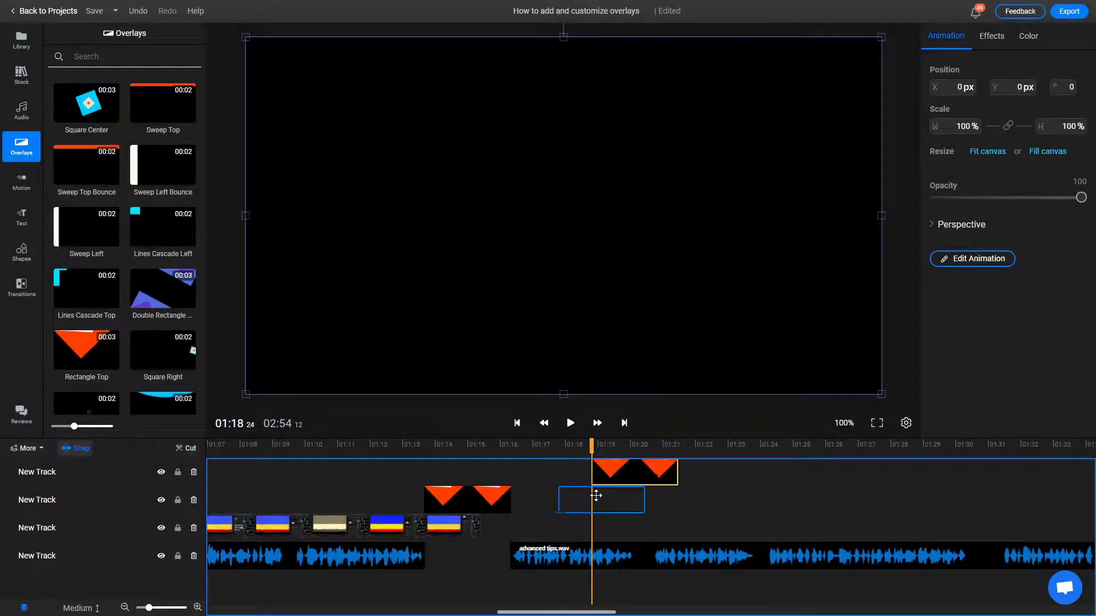
left_click_drag(605, 496, 635, 496)
left_click(451, 479)
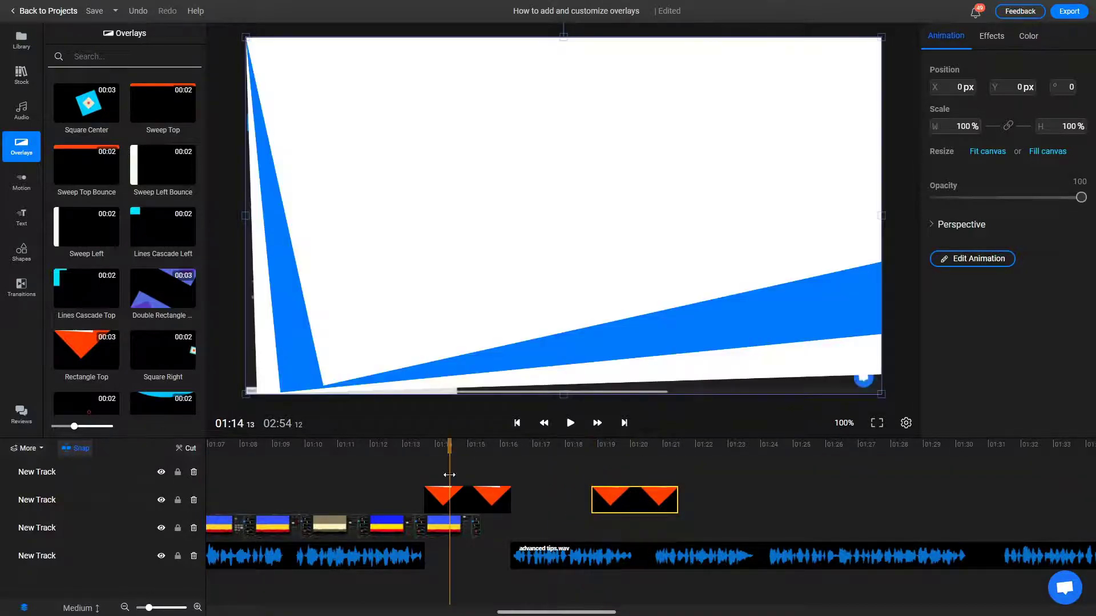
key("ctrl+c")
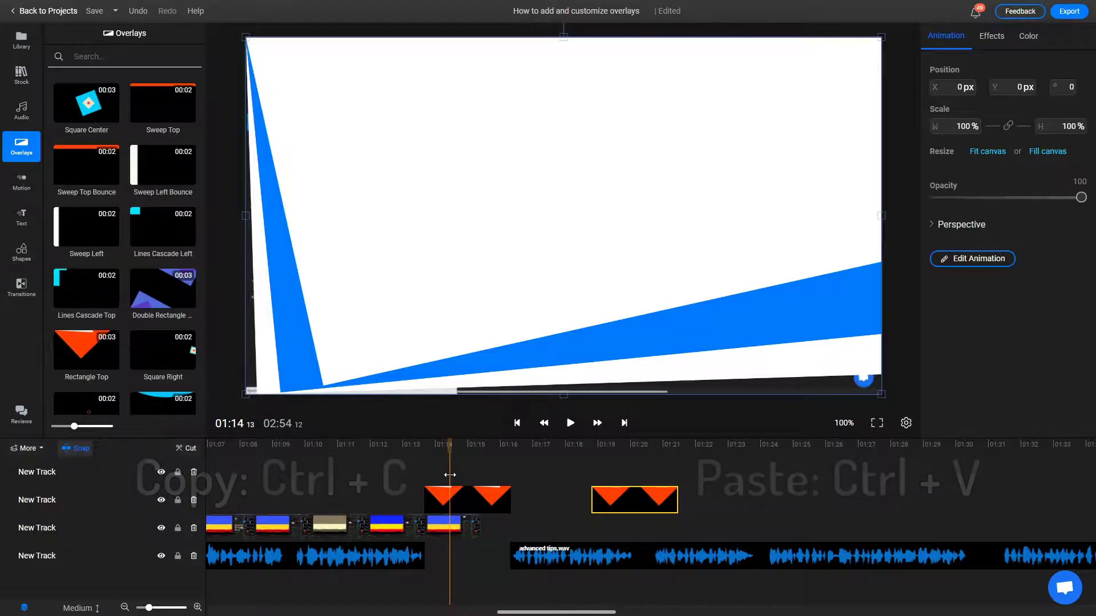
left_click_drag(449, 475, 466, 476)
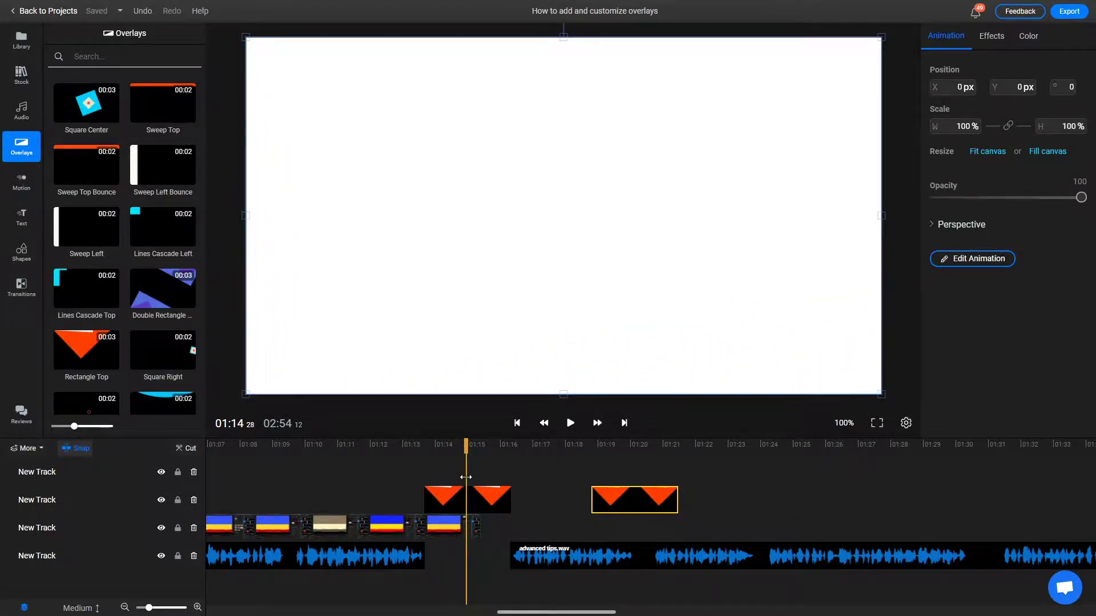
Add a rectangle shape at 01:15, scale it from the top-left to fill the frame, and colour it white.
left_click(24, 256)
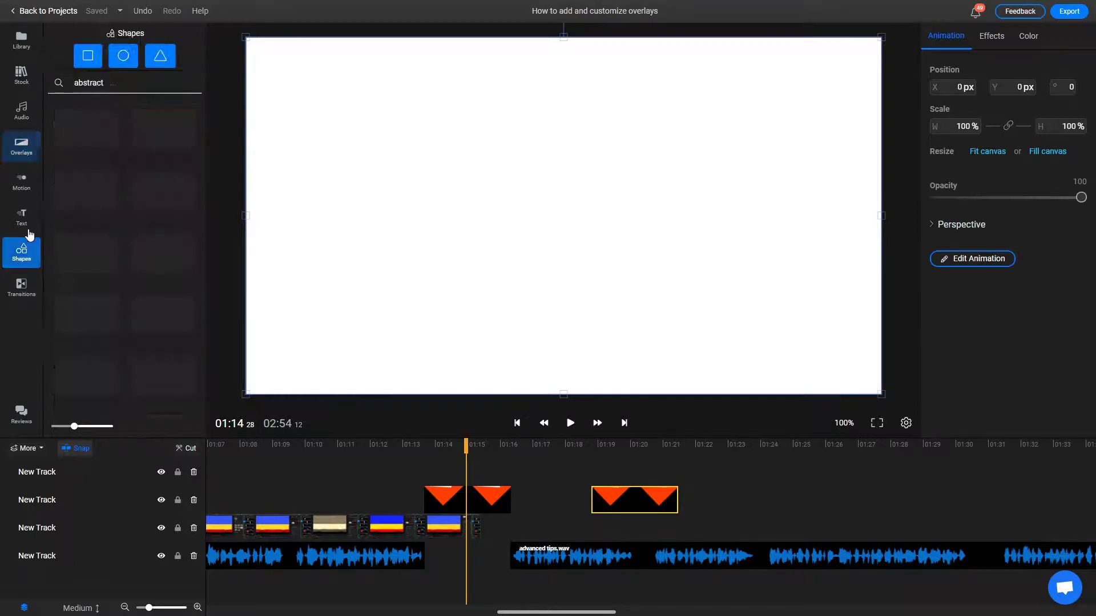
left_click(88, 57)
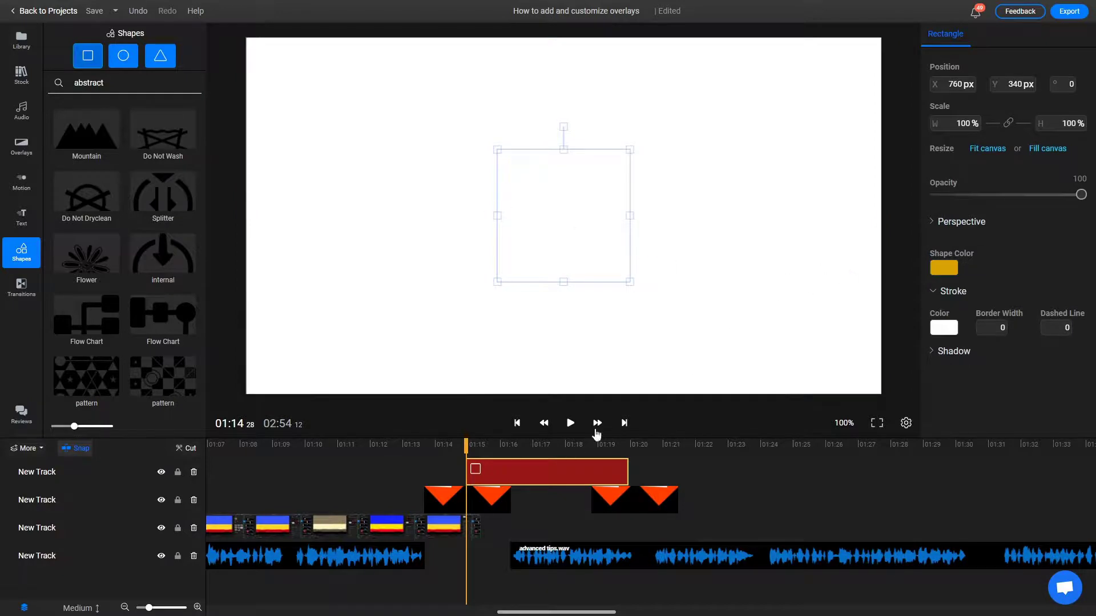
left_click(480, 455)
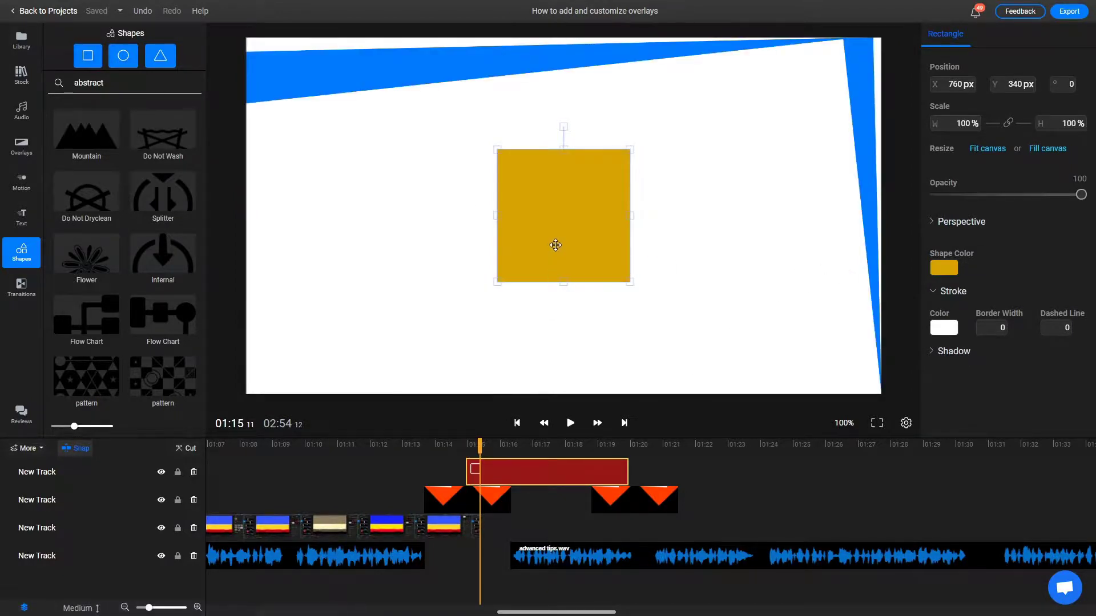
left_click_drag(553, 245, 306, 138)
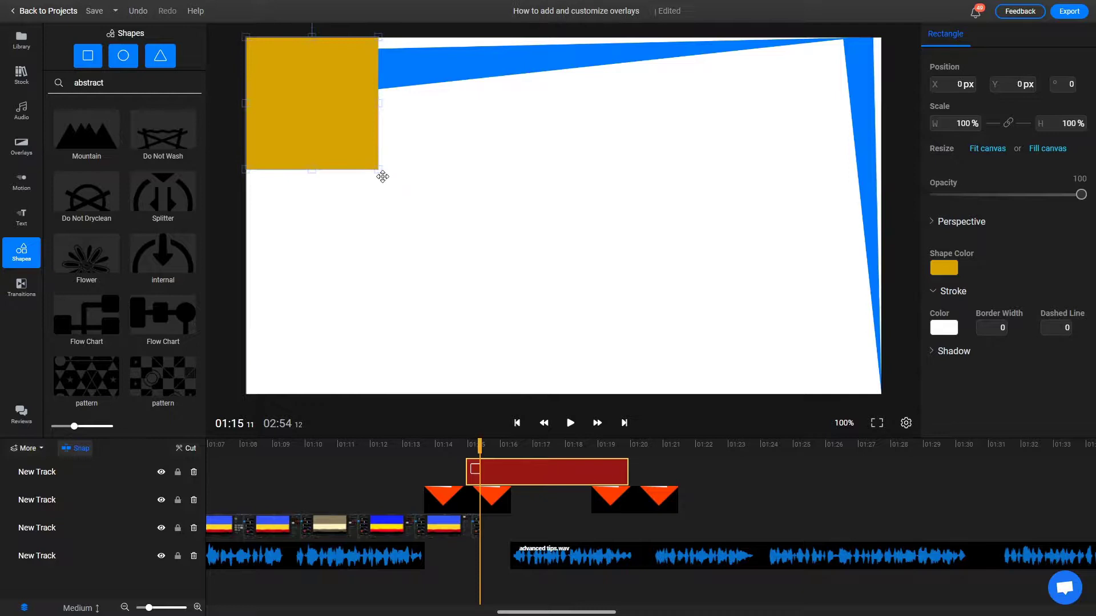
left_click_drag(380, 173, 632, 334)
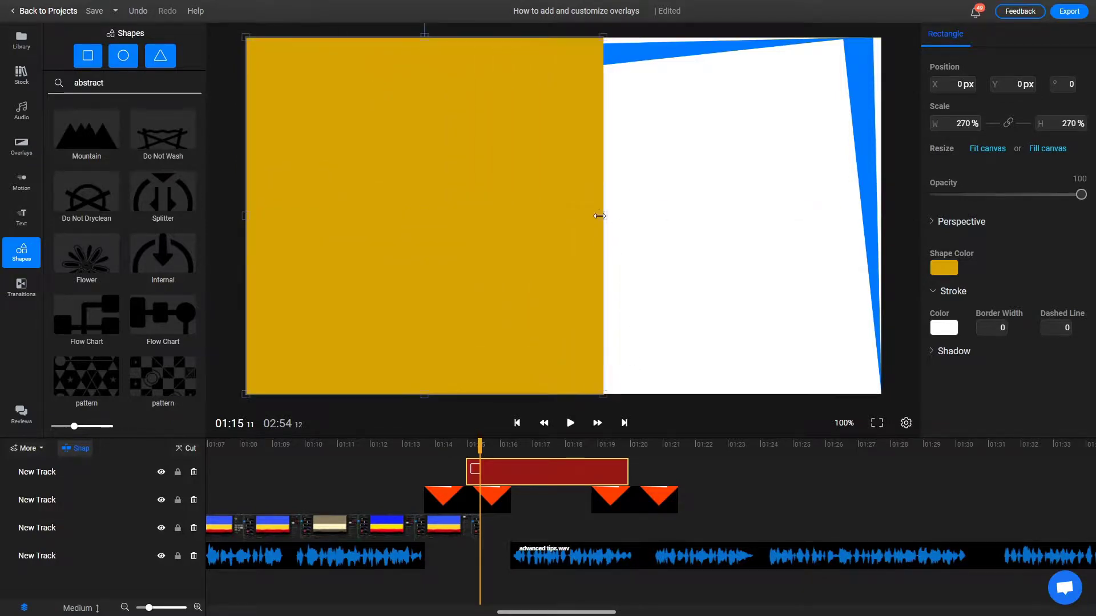
left_click_drag(601, 215, 882, 215)
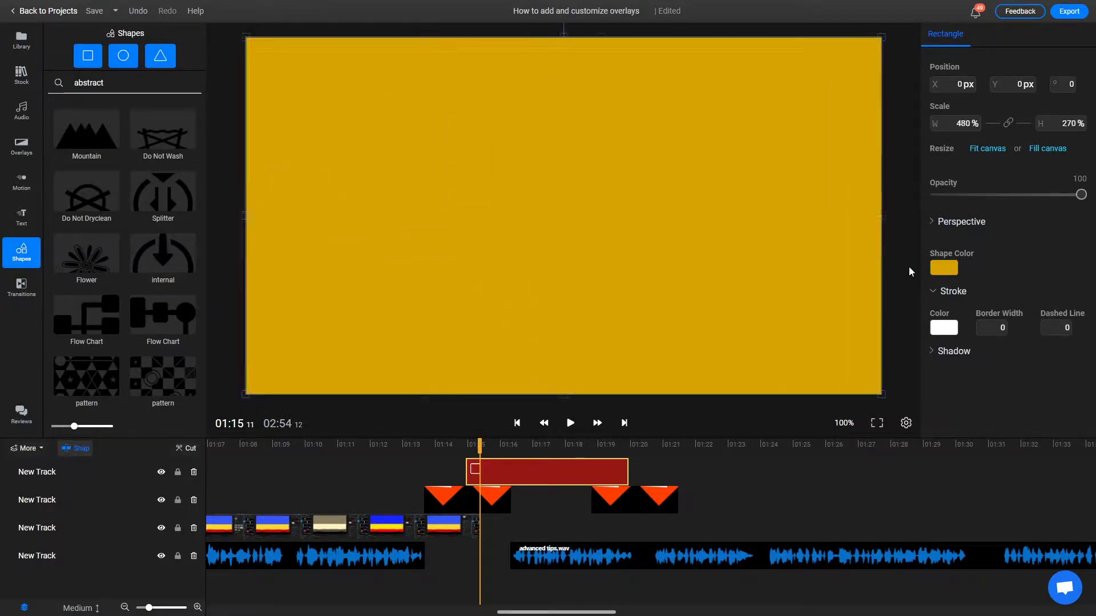
left_click(942, 273)
left_click(1062, 311)
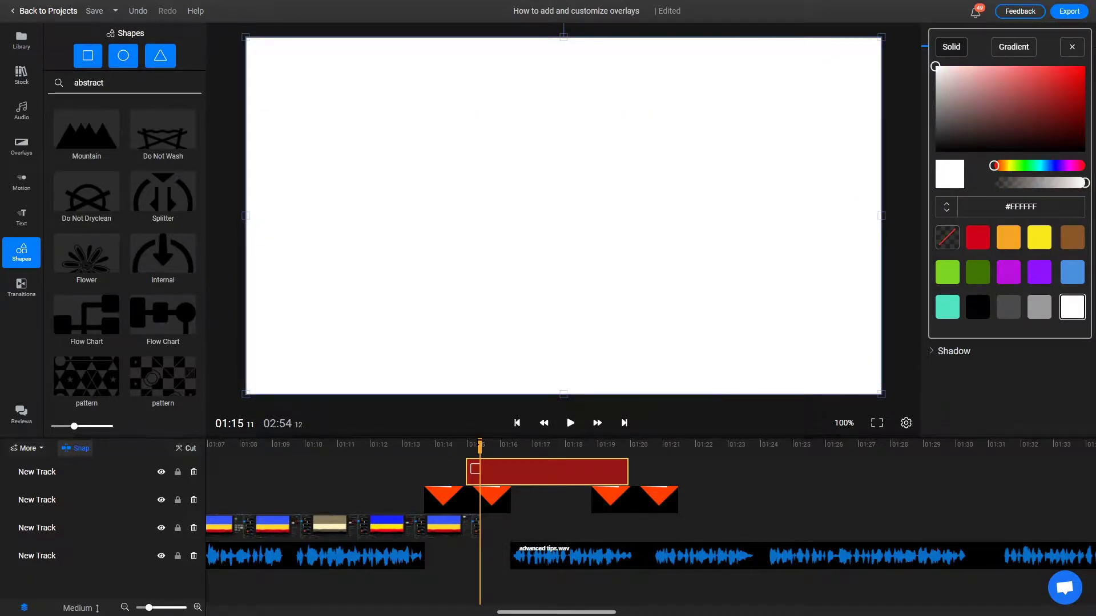
Extend the white rectangle clip to end around 01:20 and play from 01:14.
left_click_drag(479, 445, 633, 469)
left_click(455, 471)
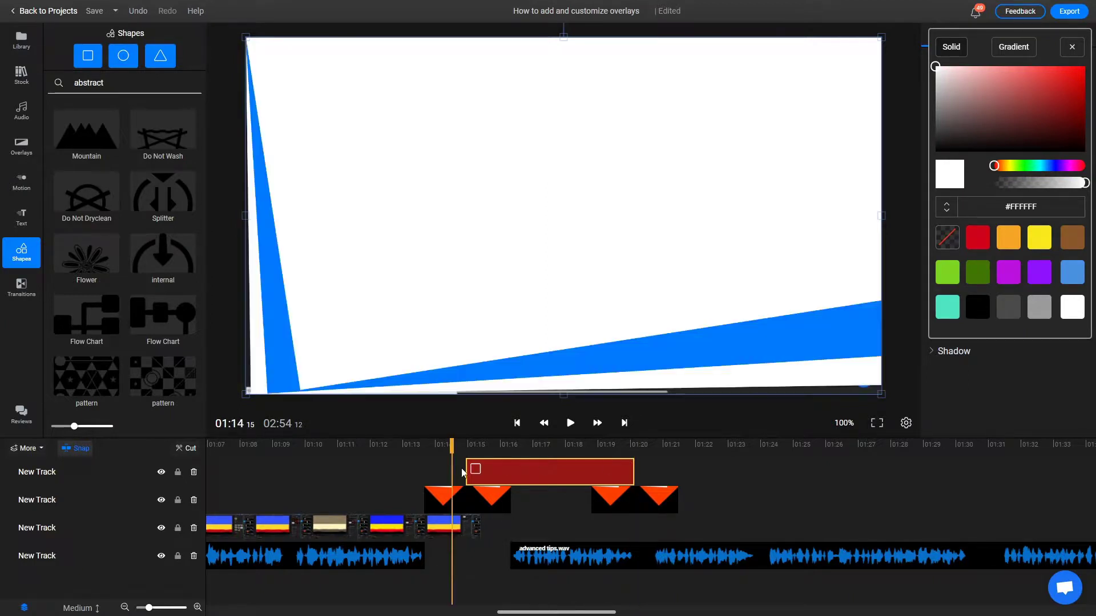
key("space")
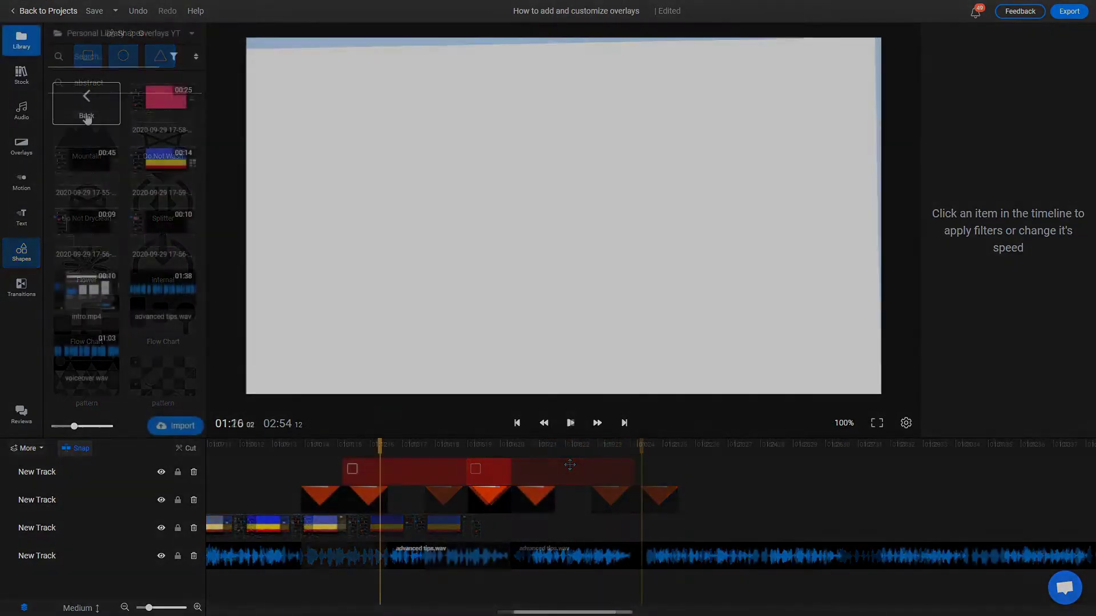
Drag logo-alpha.png from the Library onto the preview as a new top-track clip at 01:16.
scroll(111, 287, "down", 10)
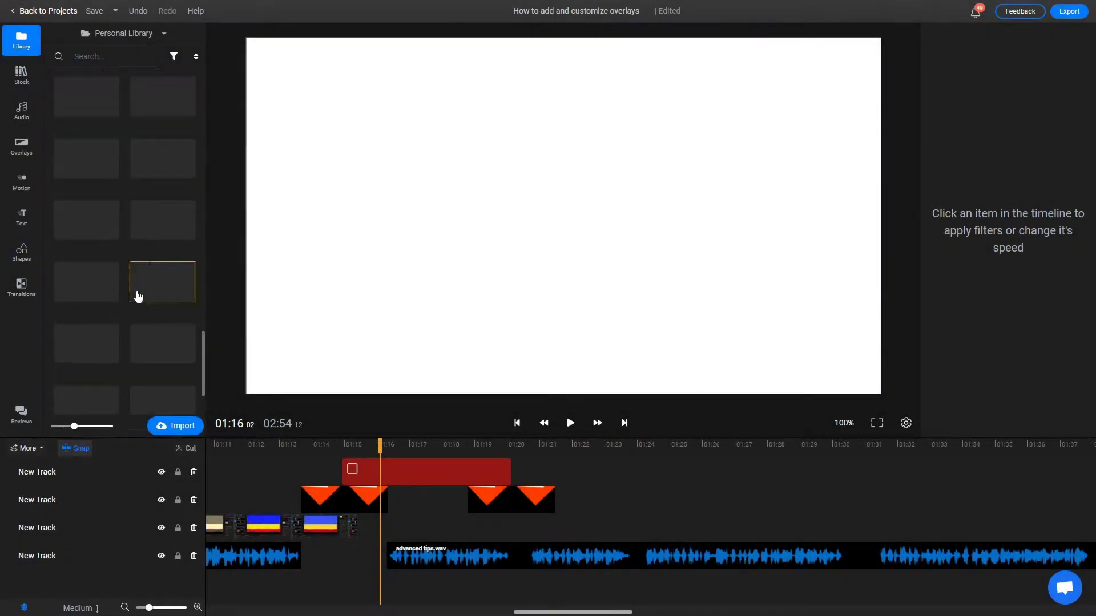
left_click_drag(154, 184, 563, 207)
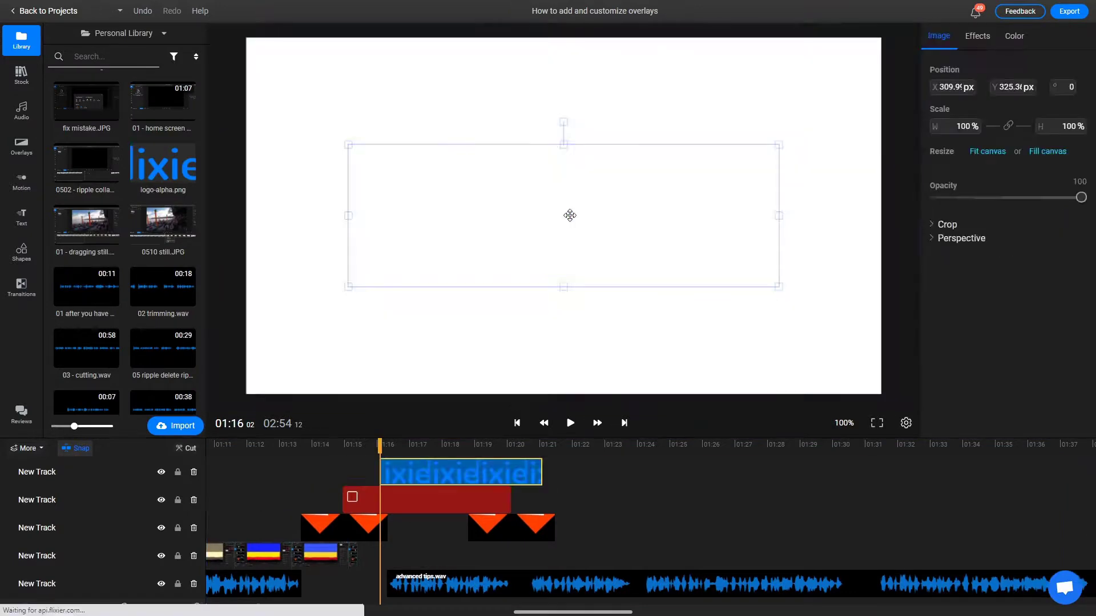